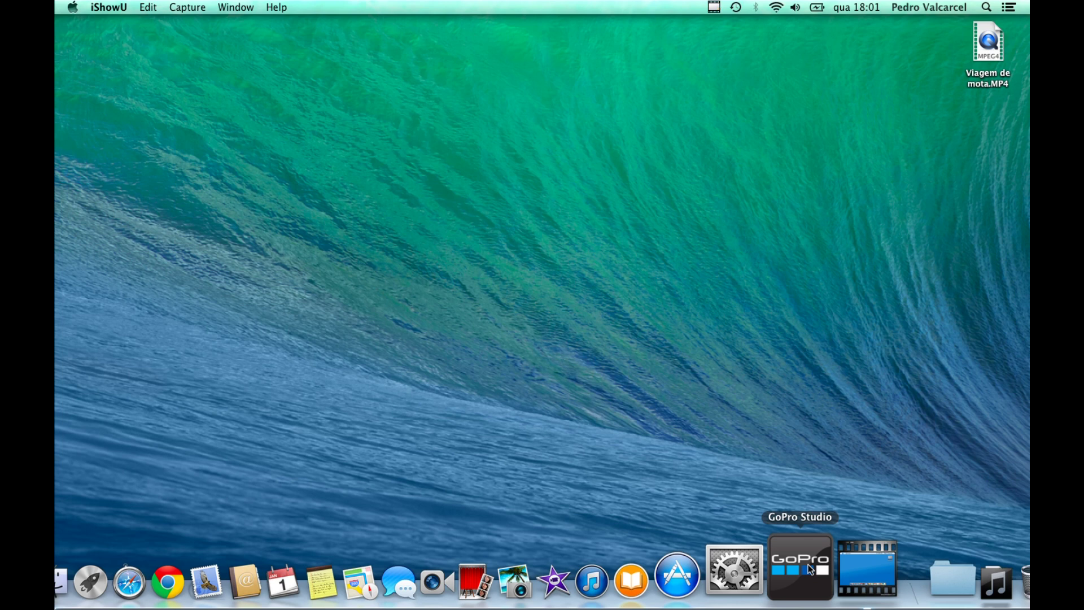
# - Launch GoPro Studio from the Dock
pyautogui.click(808, 565)
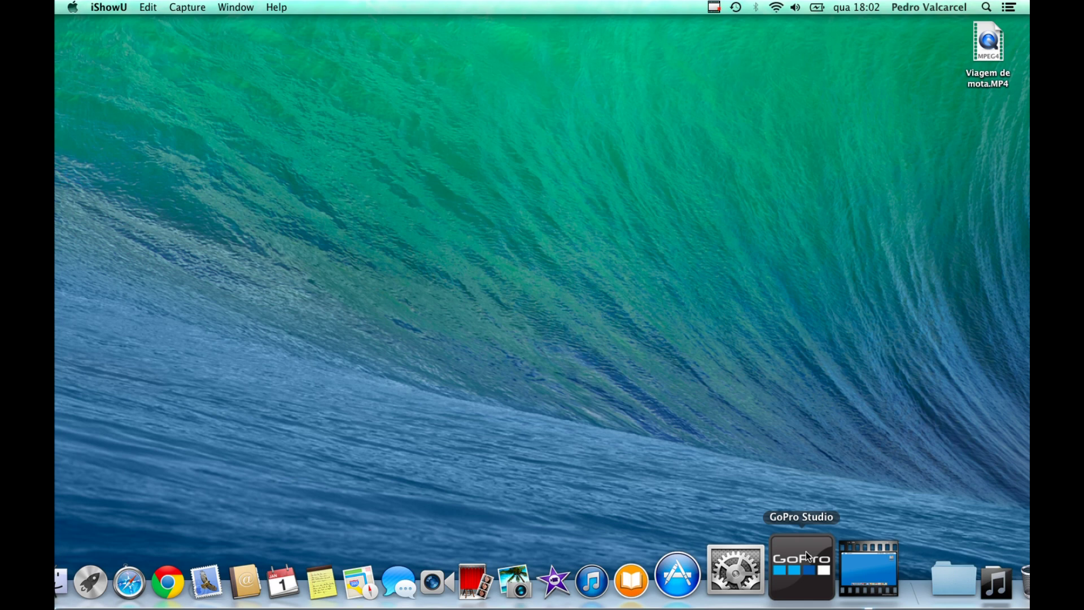
# - Bring GoPro Studio forward, reposition its window, and select Viagem de mota.MP4 on the desktop
pyautogui.click(807, 553)
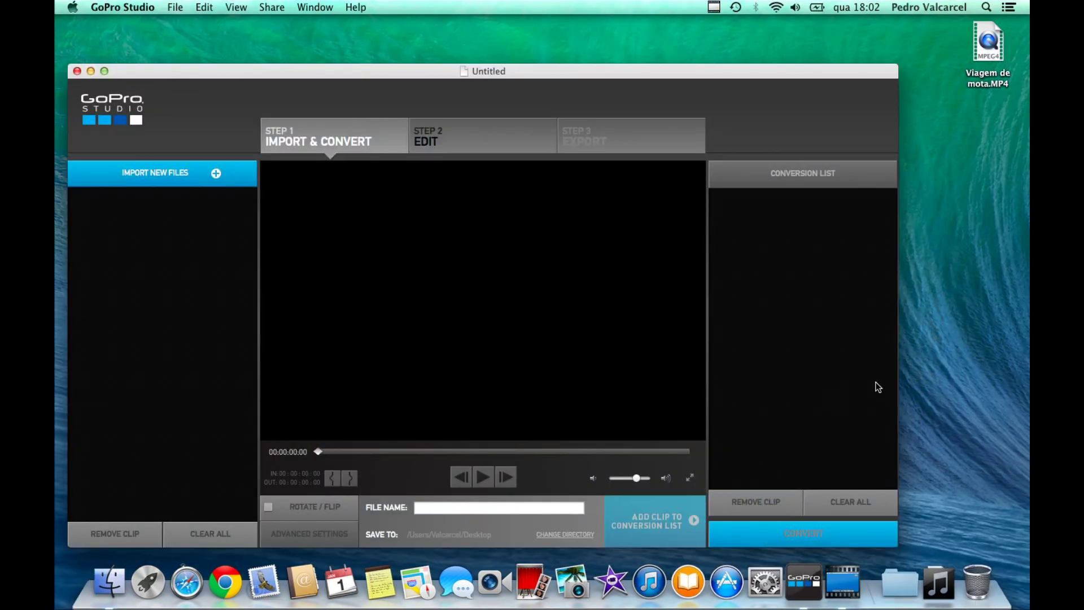
pyautogui.moveTo(563, 71)
pyautogui.mouseDown()
pyautogui.moveTo(578, 53)
pyautogui.moveTo(599, 55)
pyautogui.mouseUp()
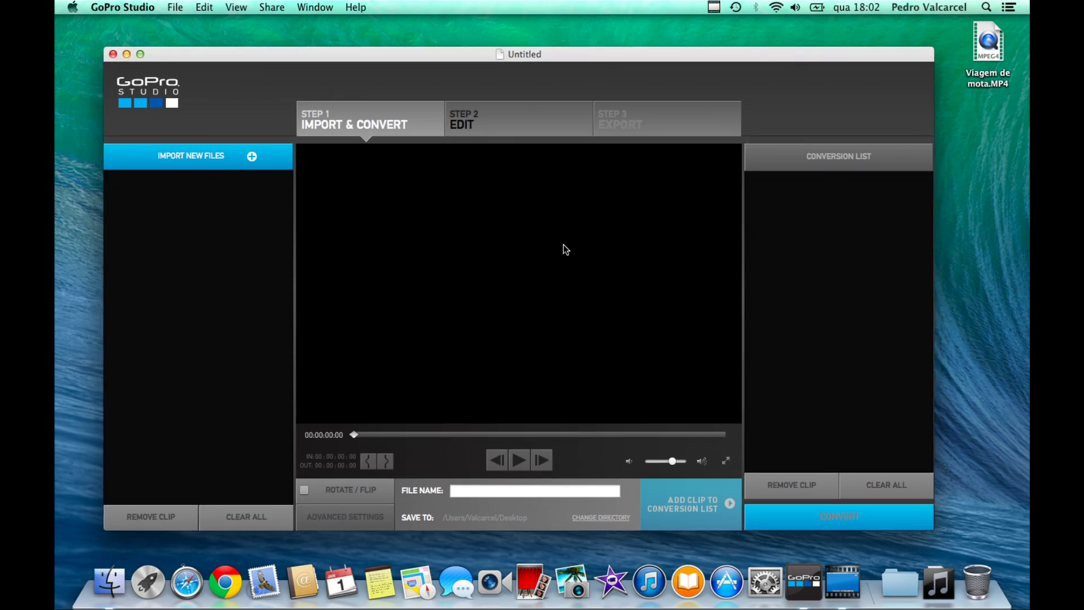
pyautogui.moveTo(675, 58); pyautogui.dragTo(678, 59)
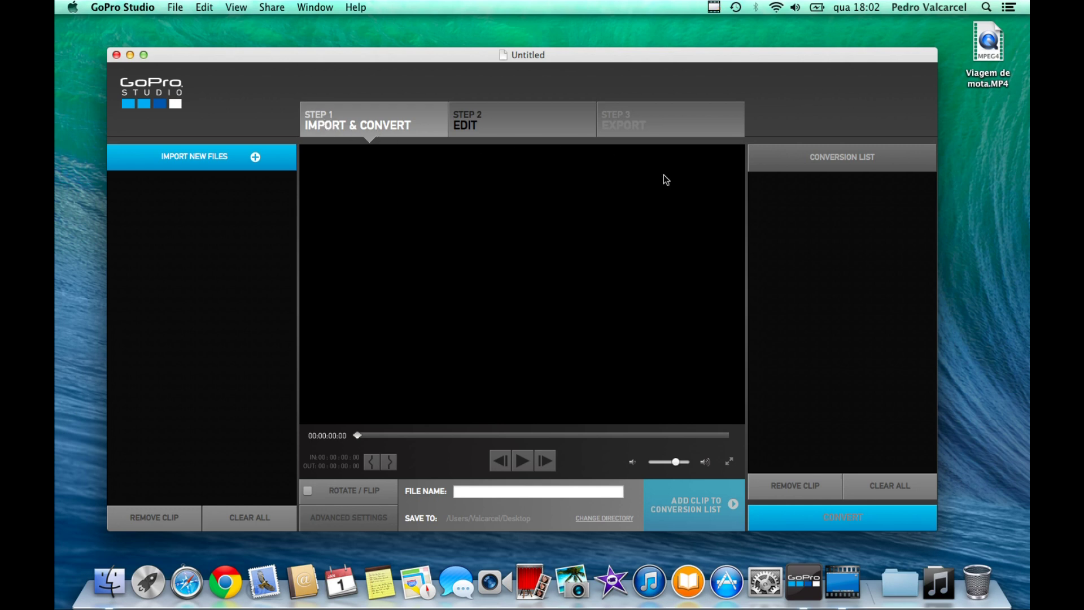
pyautogui.click(988, 44)
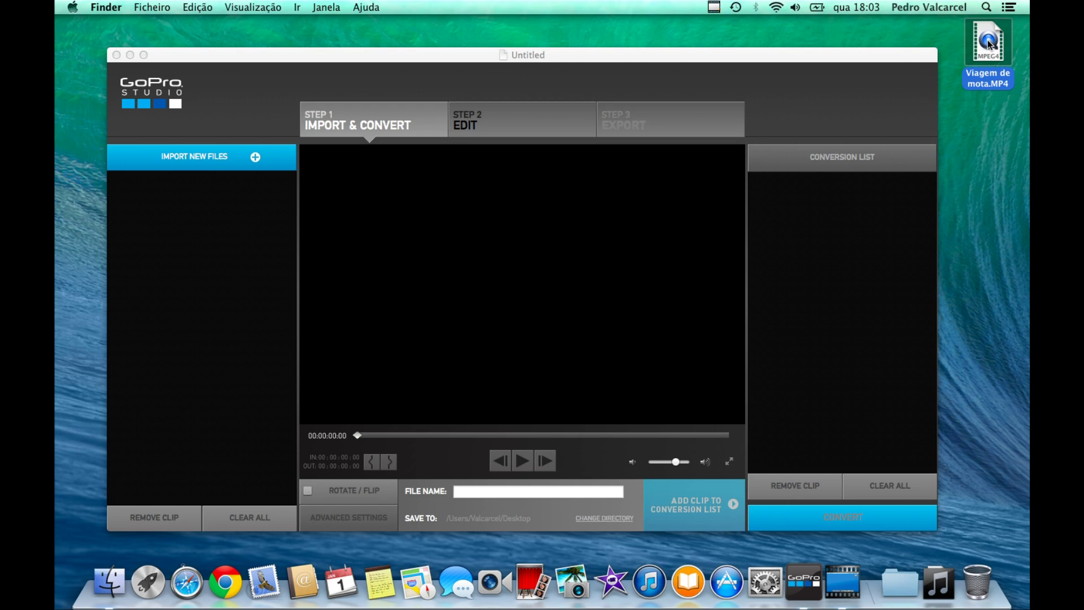
# - Import Viagem de mota.MP4 into the Import New Files panel and load it in the preview
pyautogui.moveTo(989, 44); pyautogui.dragTo(199, 246)
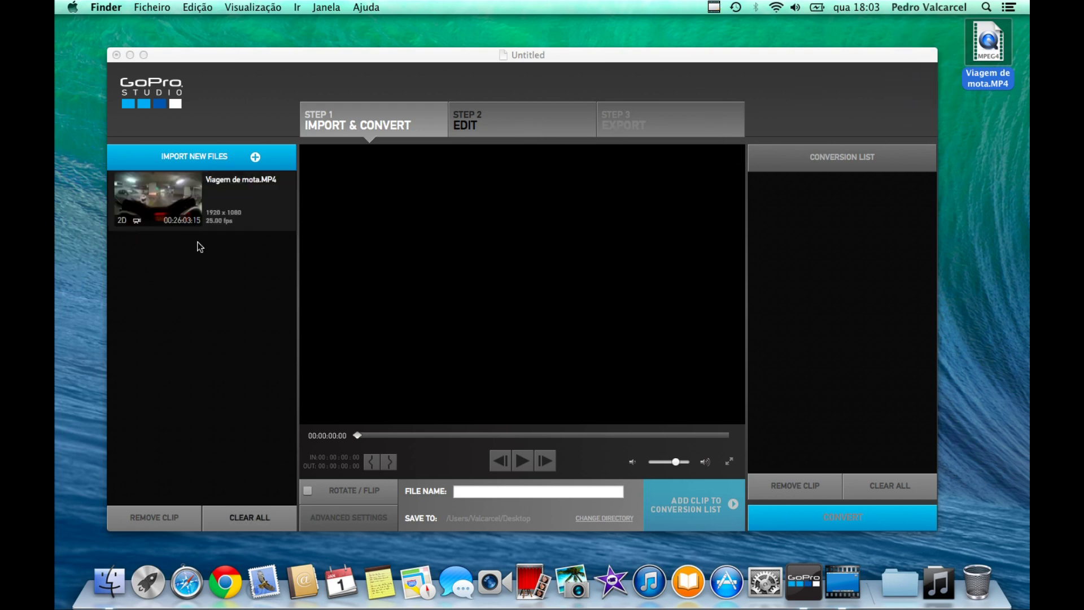
pyautogui.click(284, 219)
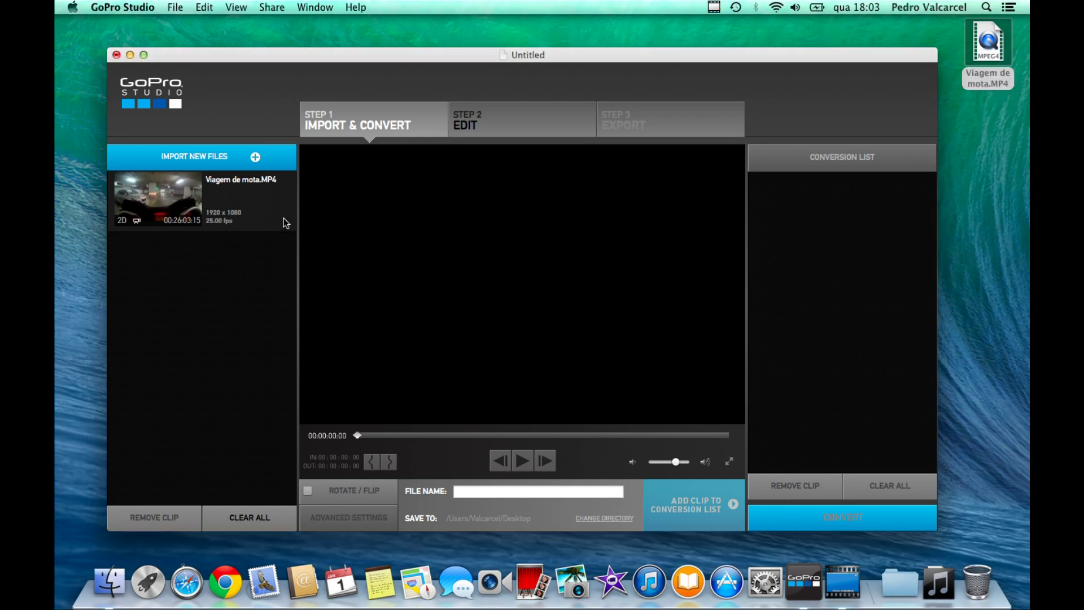
pyautogui.click(278, 219)
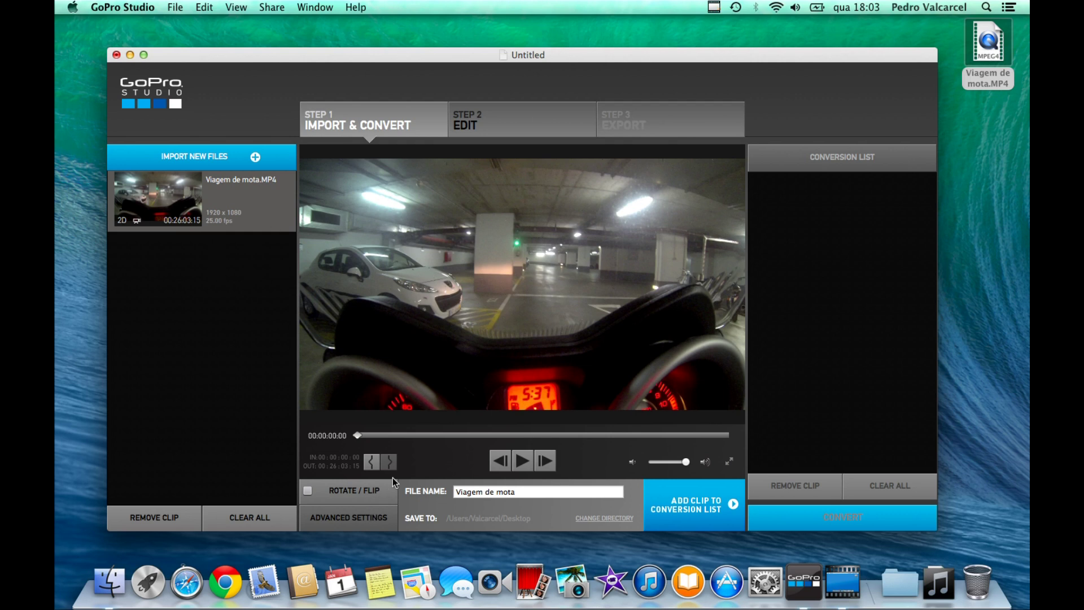
# - Set the clip's in point at 00:07:52:06
pyautogui.click(448, 436)
pyautogui.click(471, 435)
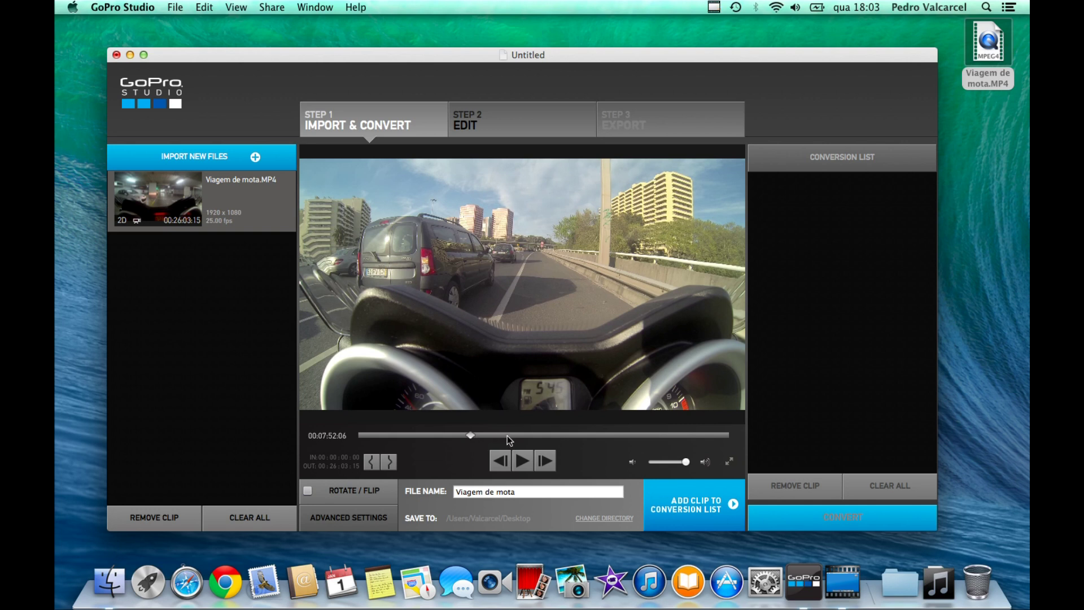
pyautogui.click(371, 462)
# - Set the clip's out point at 00:10:03:10
pyautogui.click(486, 435)
pyautogui.click(473, 436)
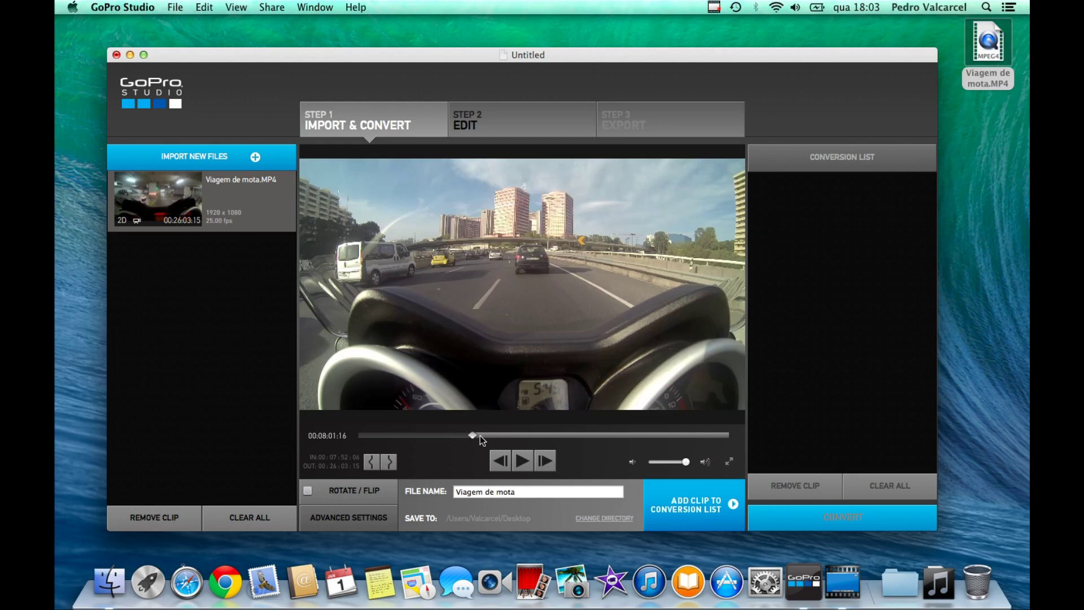
pyautogui.click(490, 436)
pyautogui.click(503, 435)
pyautogui.click(500, 436)
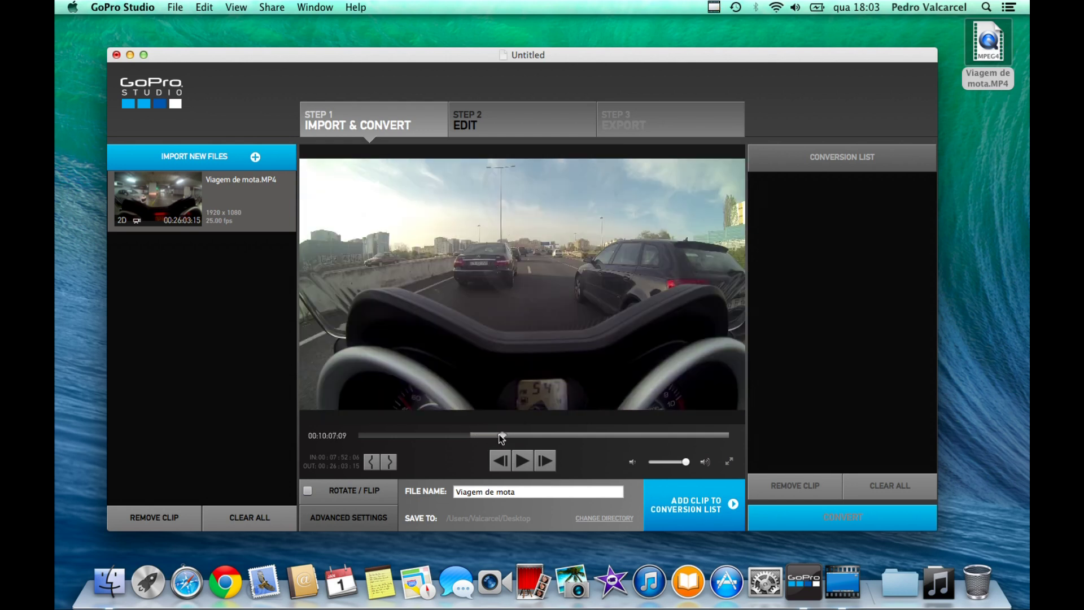
pyautogui.click(500, 436)
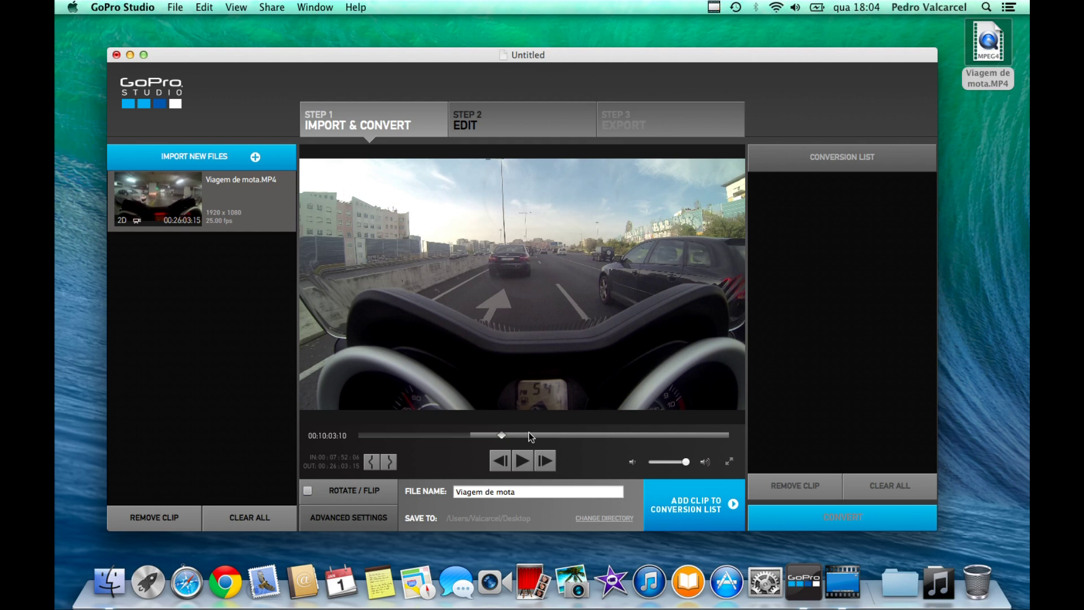
pyautogui.click(389, 462)
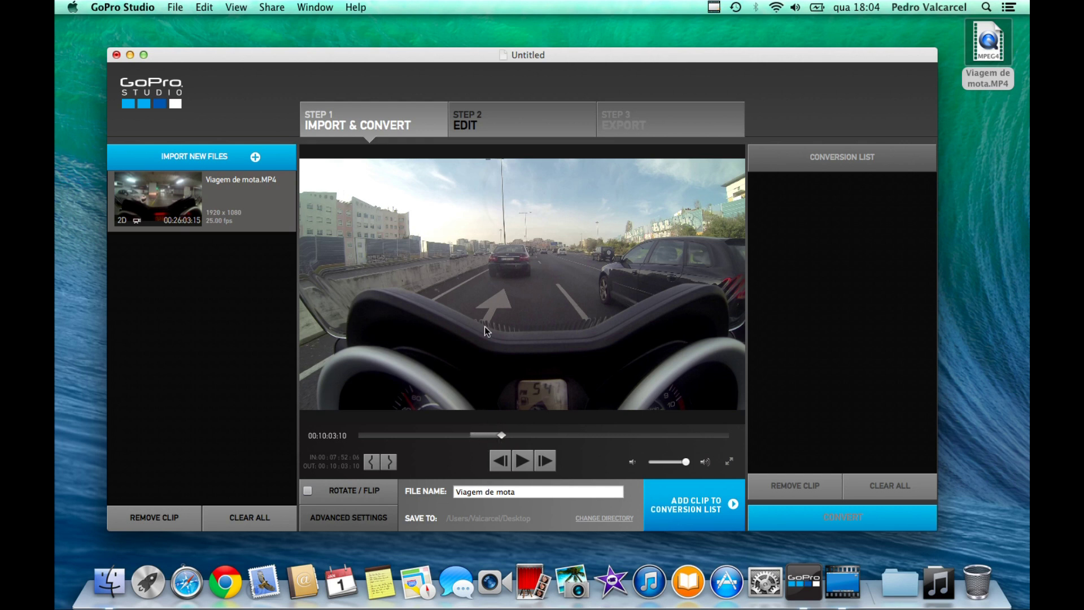
# - Add the trimmed 00:02:11:04 clip to the Conversion List and convert it to Viagem de mota.mov
pyautogui.click(694, 509)
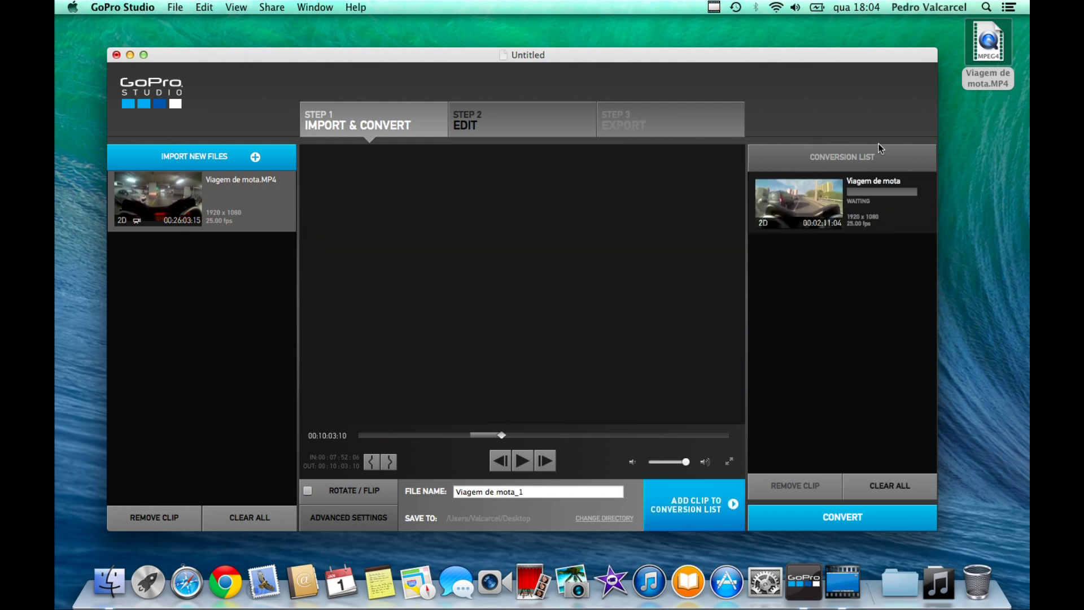
pyautogui.click(917, 219)
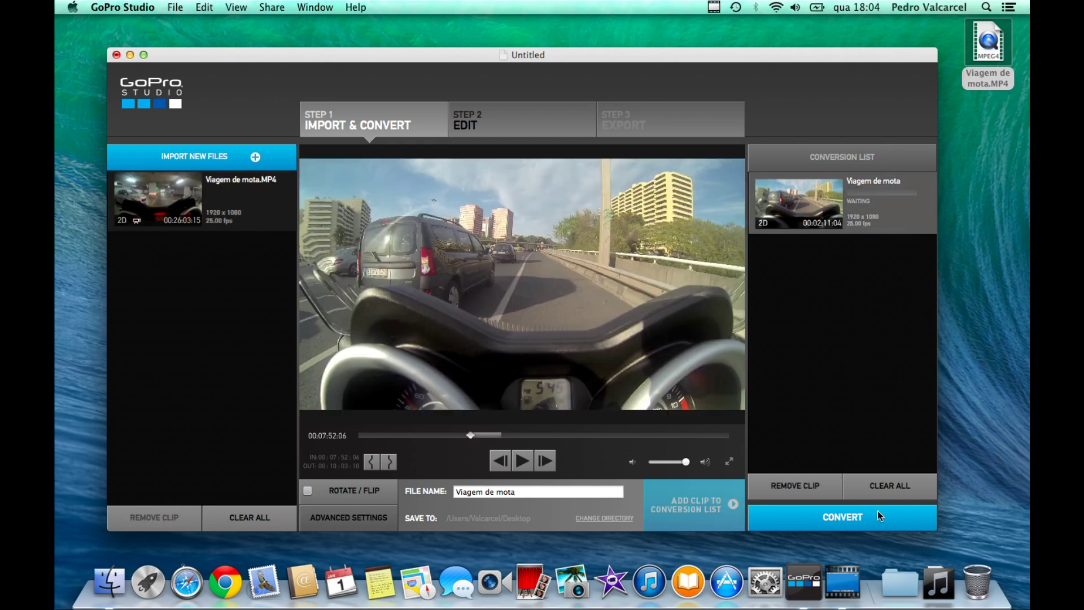
pyautogui.click(878, 514)
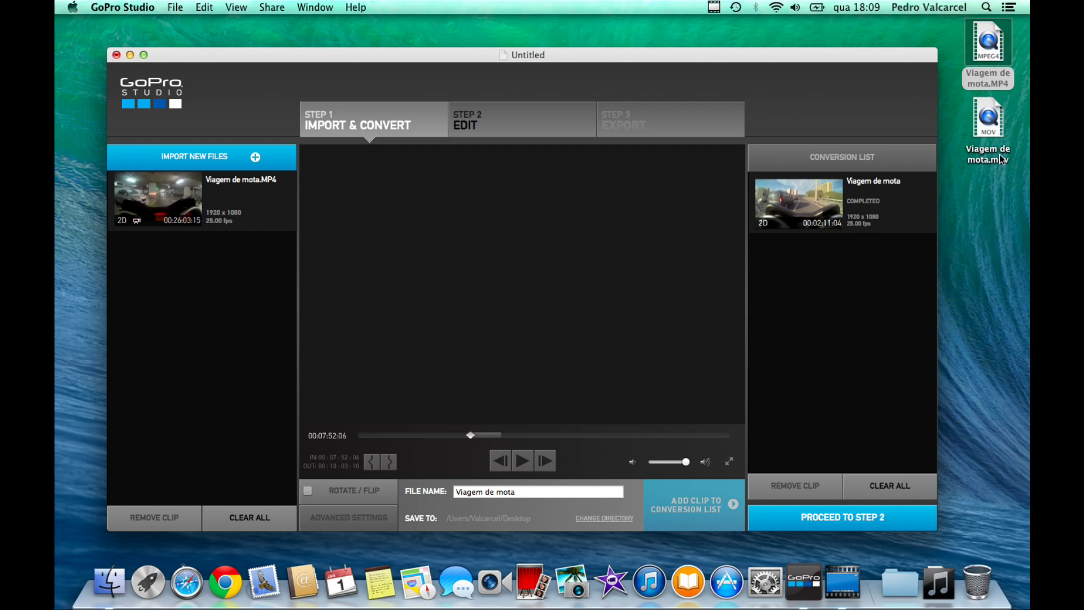
# - Select the converted Viagem de mota.mov file on the desktop
pyautogui.click(993, 120)
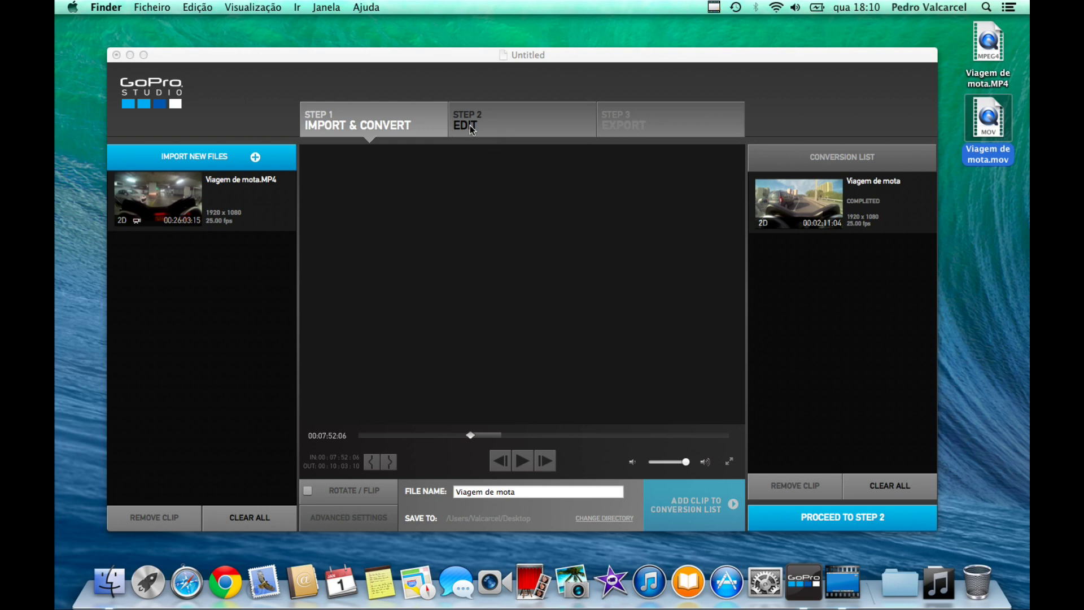
# - Go to STEP 2 EDIT and skip the edit template, keeping a blank project
pyautogui.click(524, 123)
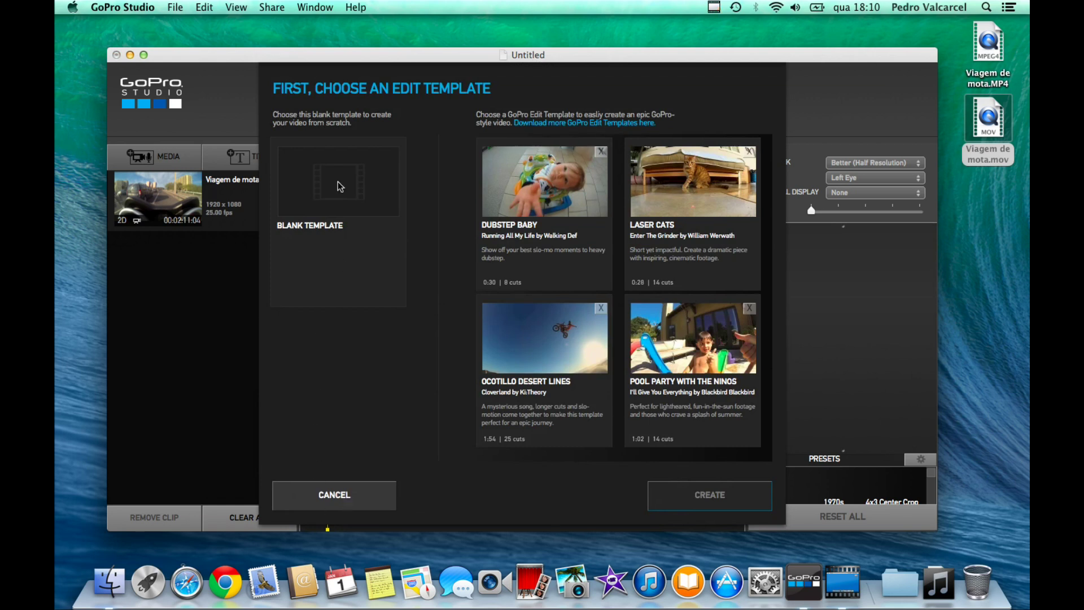
pyautogui.click(332, 496)
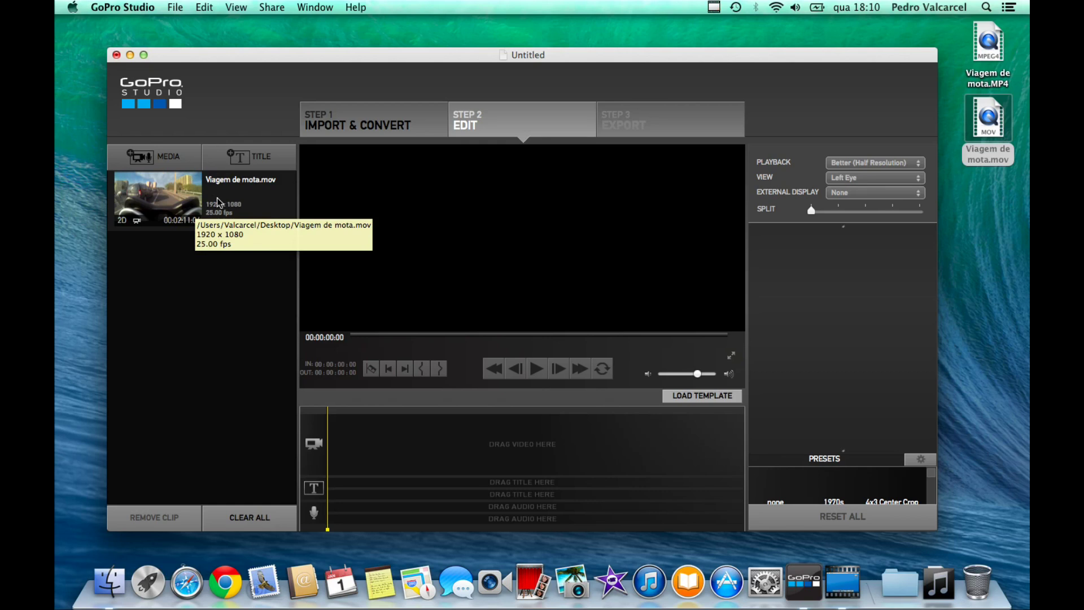
# - Load Viagem de mota.mov from the Media list into the Edit viewer
pyautogui.click(270, 205)
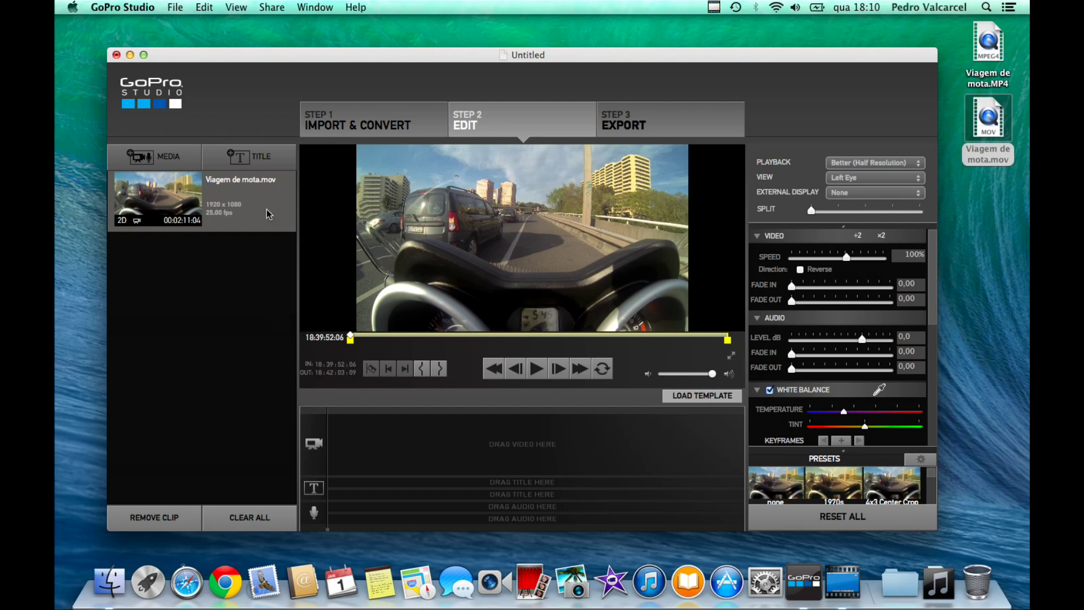
# - Place Viagem de mota.mov at the start of the timeline's video track
pyautogui.moveTo(268, 213); pyautogui.dragTo(423, 462)
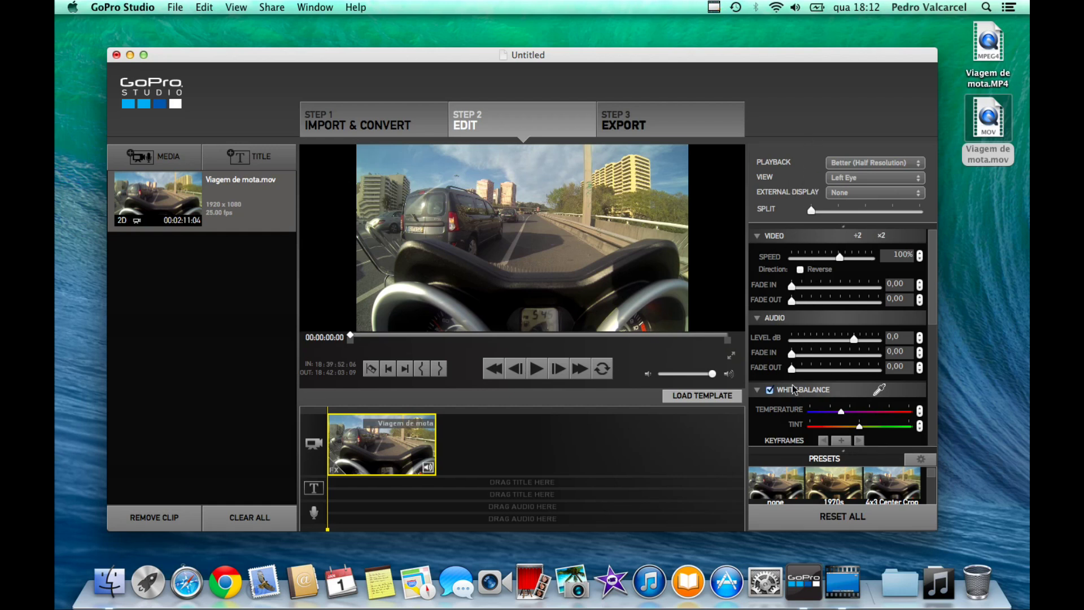
pyautogui.moveTo(935, 268); pyautogui.dragTo(947, 492)
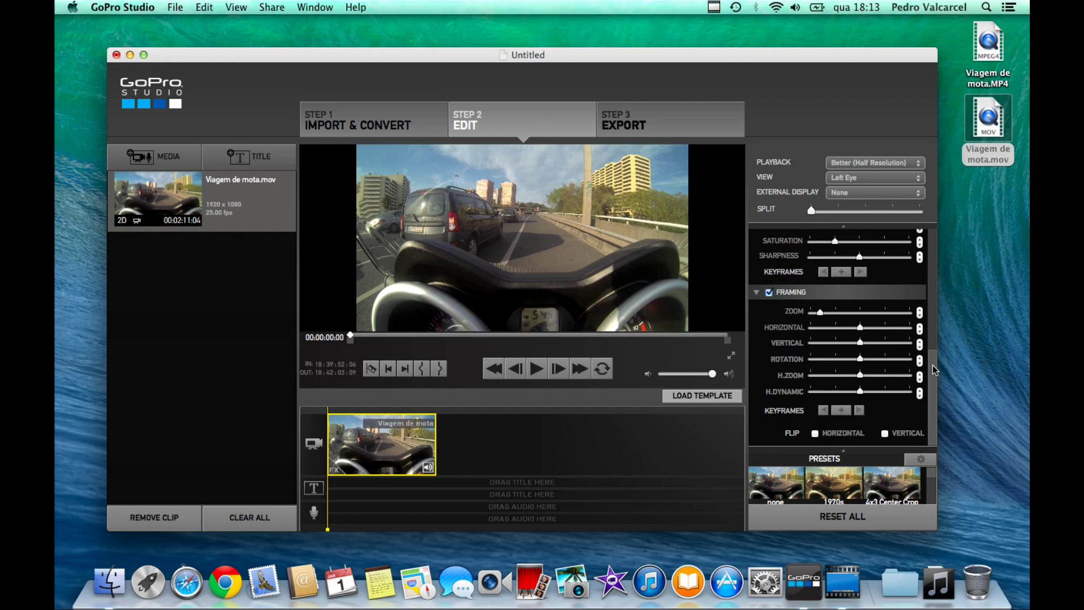
pyautogui.moveTo(933, 366); pyautogui.dragTo(943, 251)
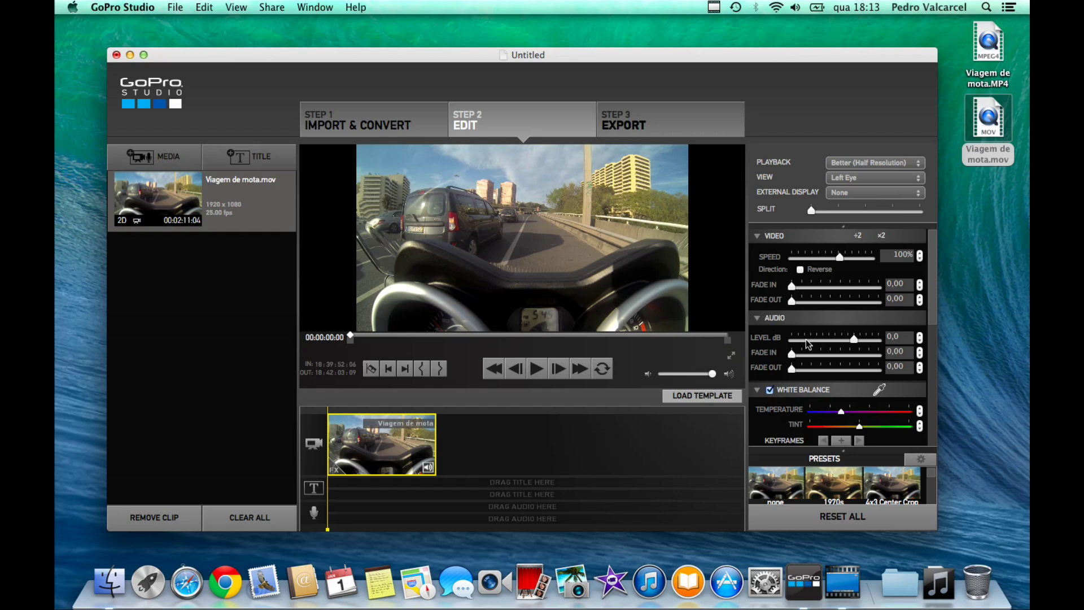
pyautogui.moveTo(933, 271)
pyautogui.mouseDown()
pyautogui.moveTo(941, 479)
pyautogui.moveTo(934, 256)
pyautogui.mouseUp()
# - Experiment with the clip's Speed slider, then set the speed to exactly 100%
pyautogui.moveTo(840, 257); pyautogui.dragTo(816, 257)
pyautogui.moveTo(792, 259); pyautogui.dragTo(863, 260)
pyautogui.moveTo(862, 260); pyautogui.dragTo(843, 264)
pyautogui.click(920, 259)
pyautogui.click(920, 255)
pyautogui.click(907, 253)
pyautogui.write('100')
pyautogui.click(870, 267)
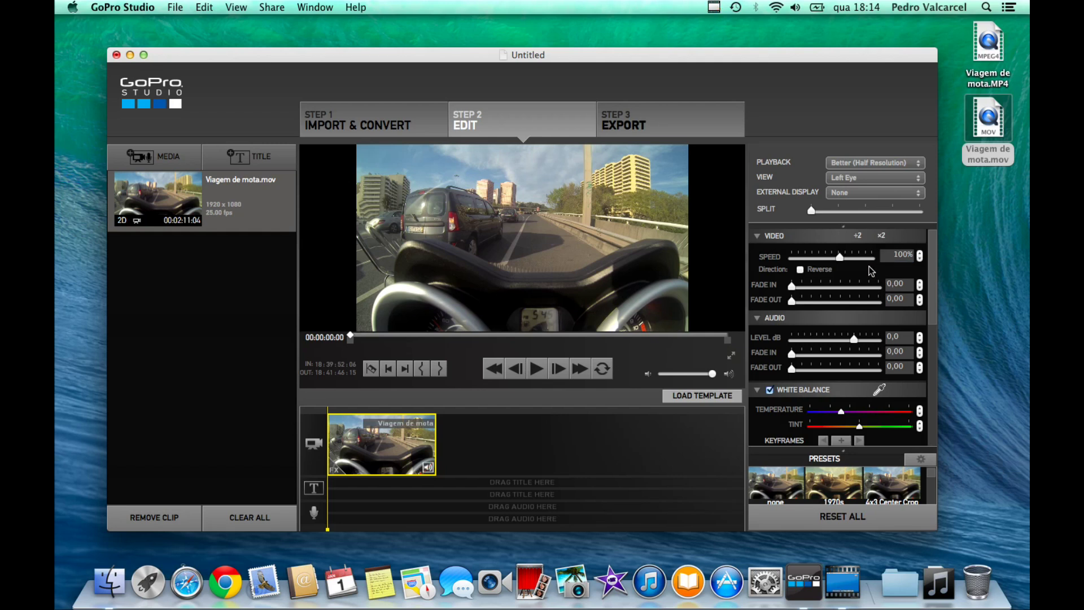